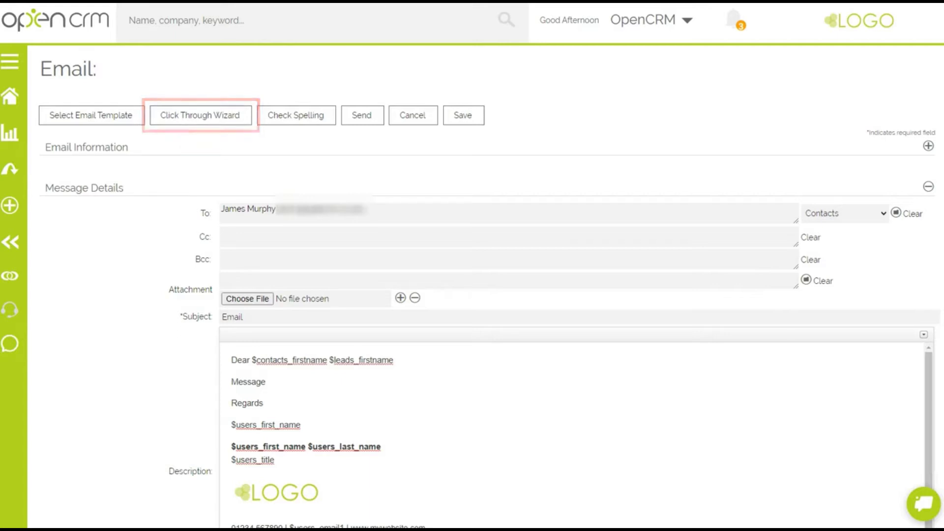
# Generate a Remove Me unsubscribe link in the Click Through Wizard, copy it and close the wizard
pyautogui.click(191, 120)
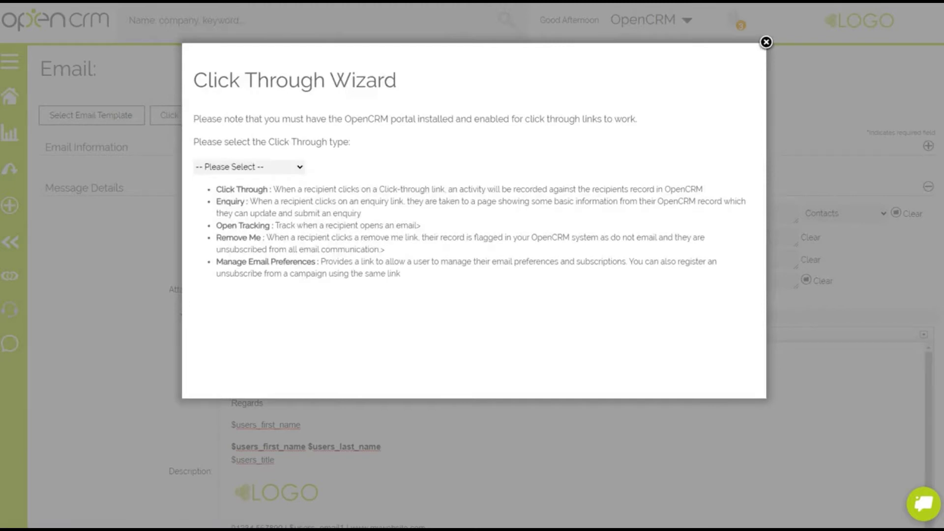
pyautogui.click(236, 167)
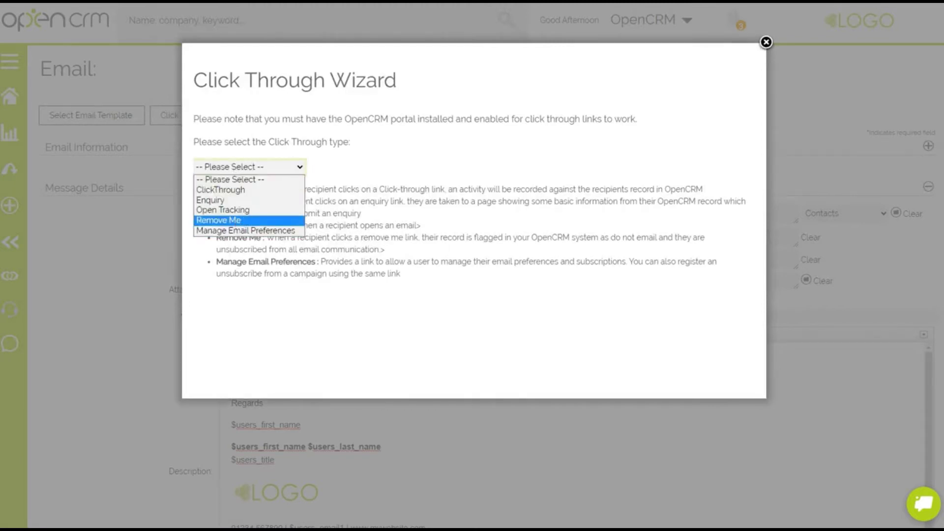
pyautogui.click(236, 219)
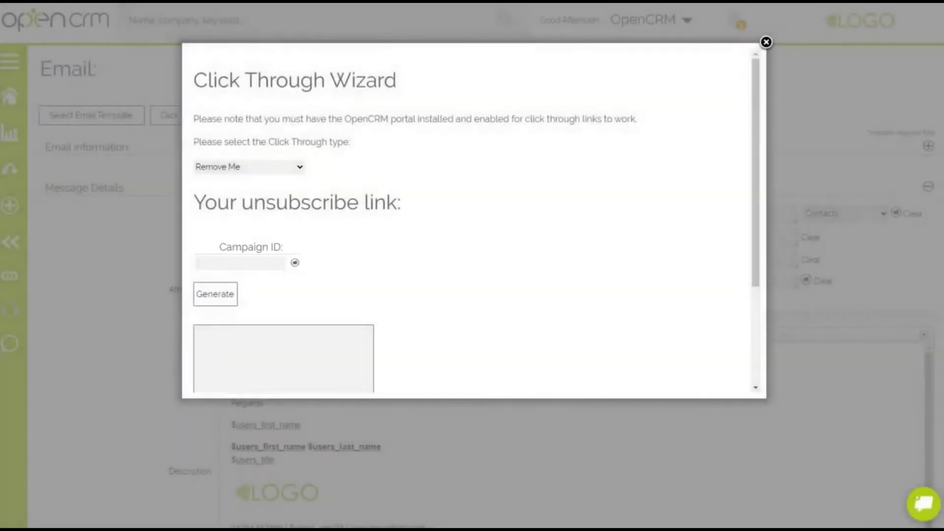
pyautogui.click(214, 294)
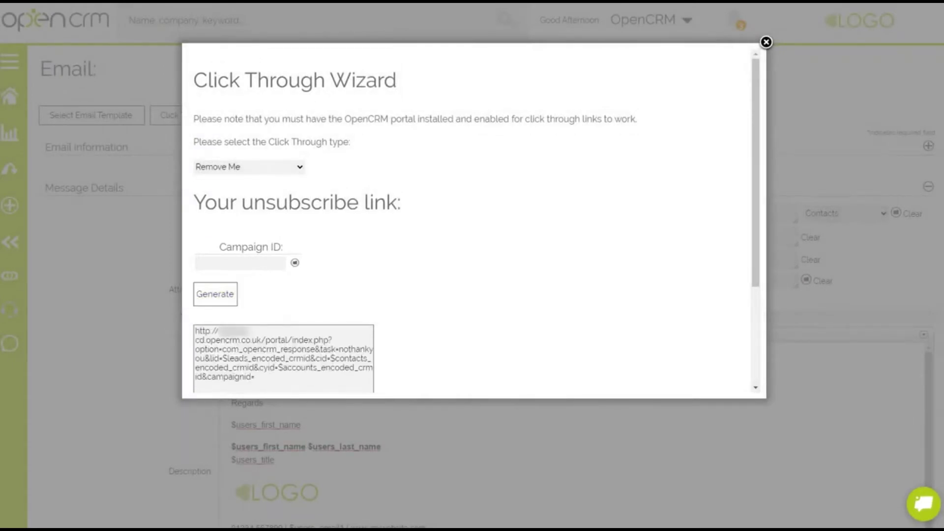
pyautogui.hotkey('ctrl', 'a')
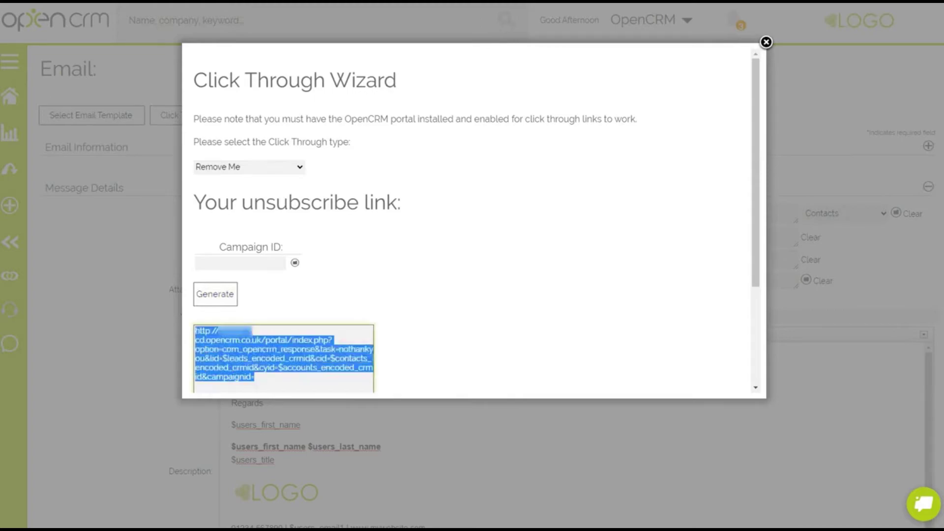
pyautogui.press('Escape')
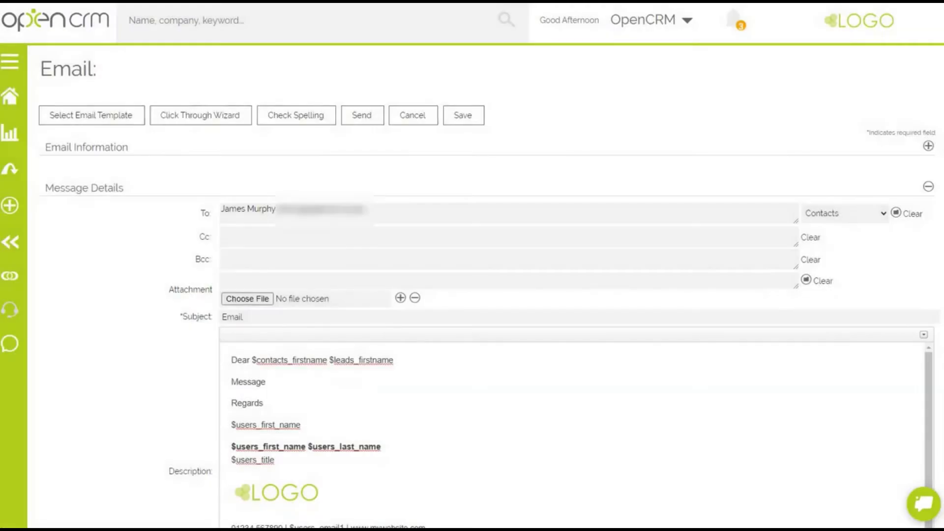
pyautogui.scroll(-3, 571, 428)
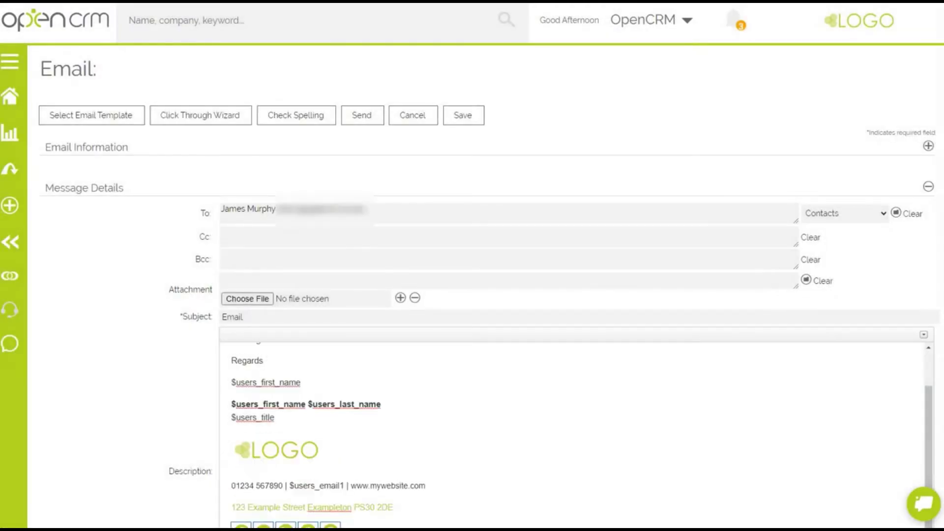
pyautogui.write('Click here to unsubsc')
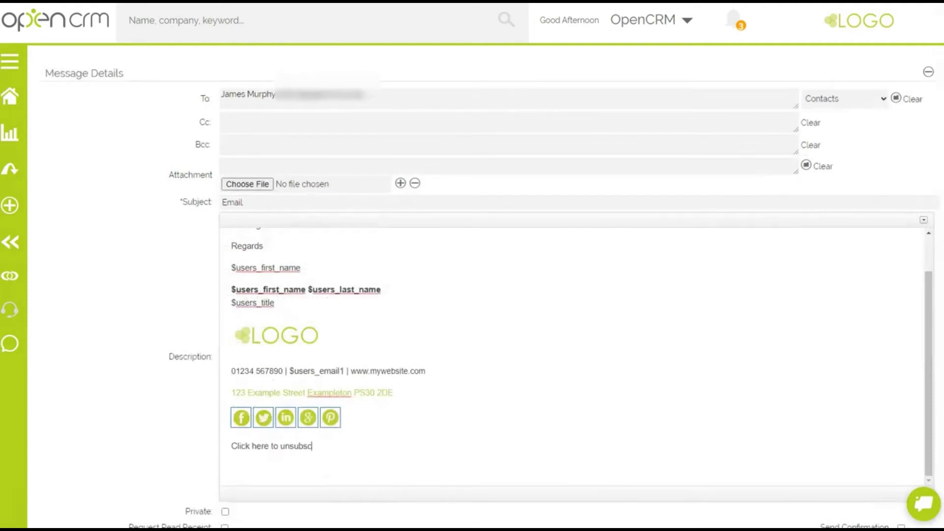
pyautogui.write('ribe')
# Turn the 'Click here to unsubscribe' line into a link pointing to the copied unsubscribe URL
pyautogui.hotkey('shift', 'Home')
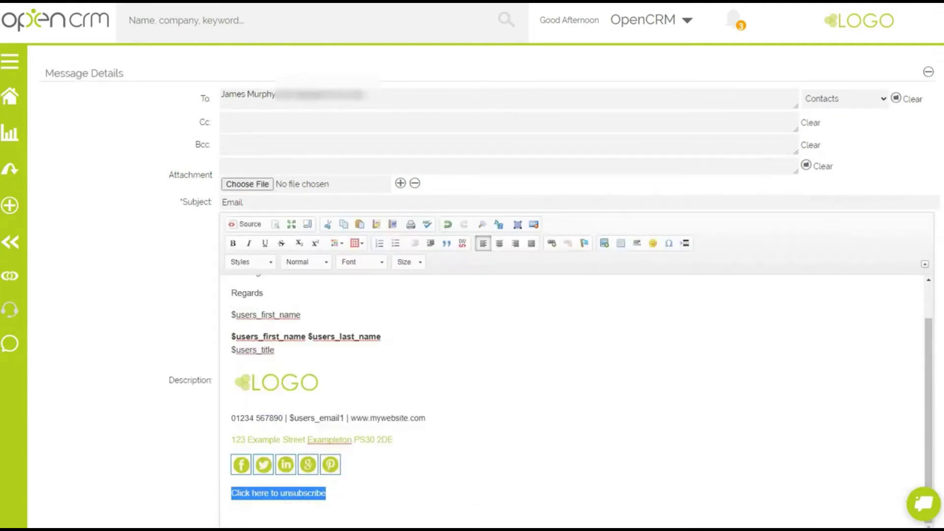
pyautogui.hotkey('ctrl', 'k')
pyautogui.hotkey('ctrl', 'v')
pyautogui.press('Return')
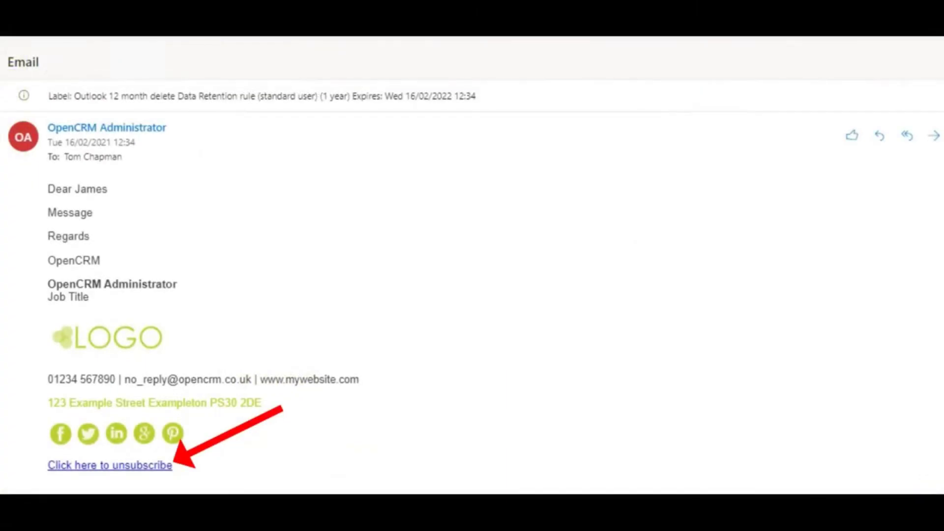
# Follow the 'Click here to unsubscribe' link in the received Outlook email to opt the contact out
pyautogui.click(89, 466)
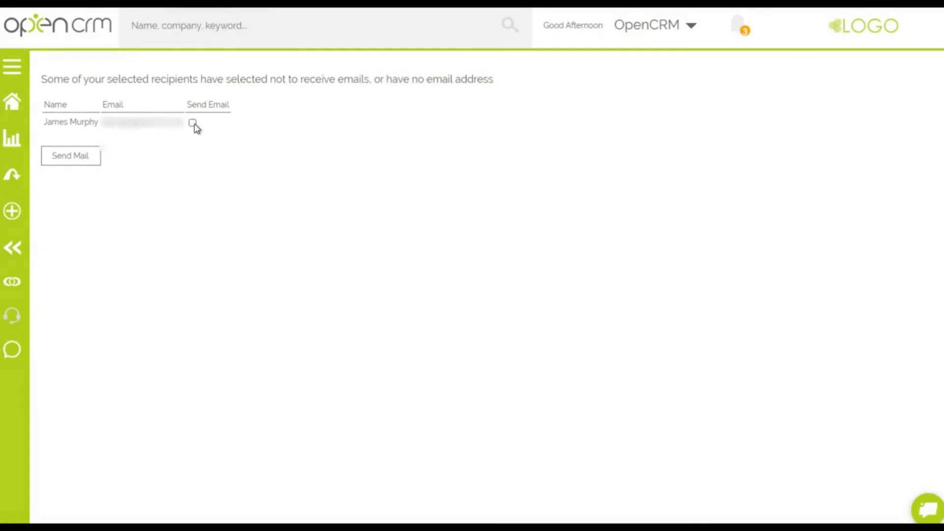
# Tick Send Email in the opted-out recipients warning to email the contact anyway
pyautogui.click(192, 124)
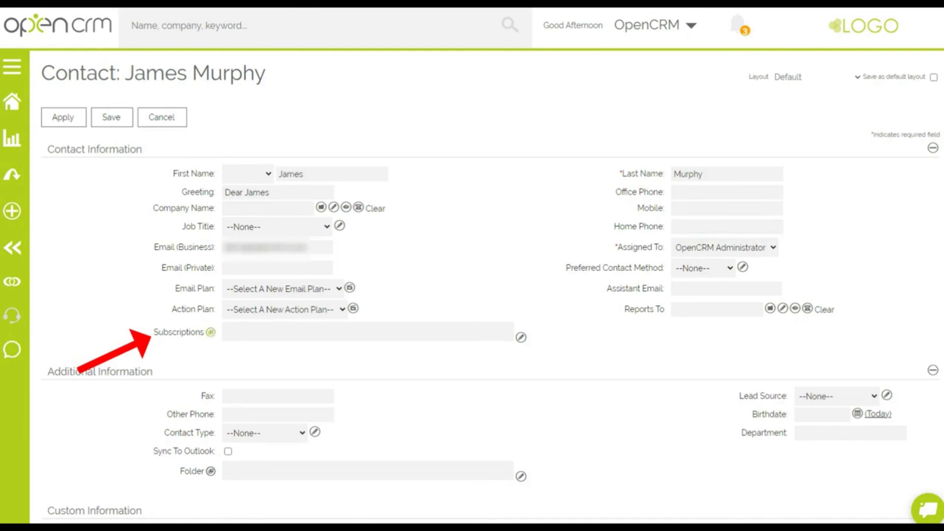
# Show the contact's Subscriptions picker listing Monthly Newsletter, Special Offers and Platinum Customer
pyautogui.click(210, 333)
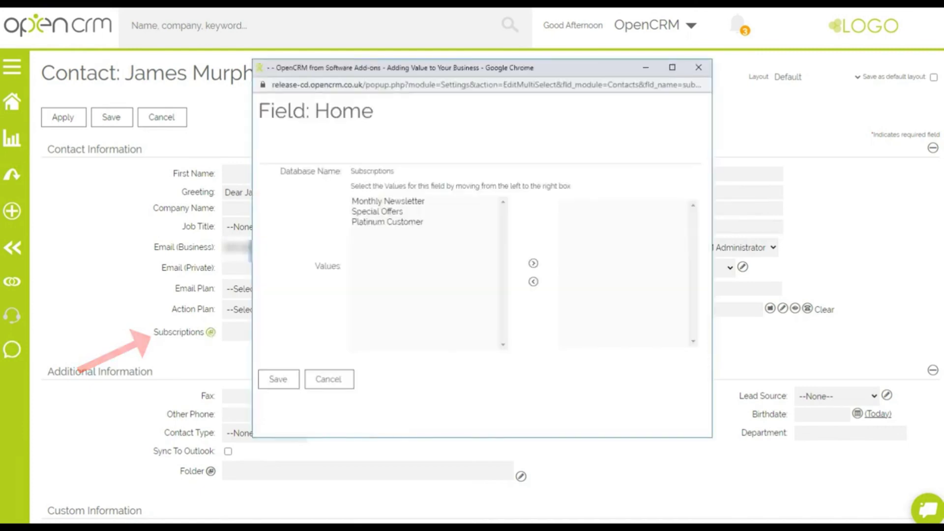